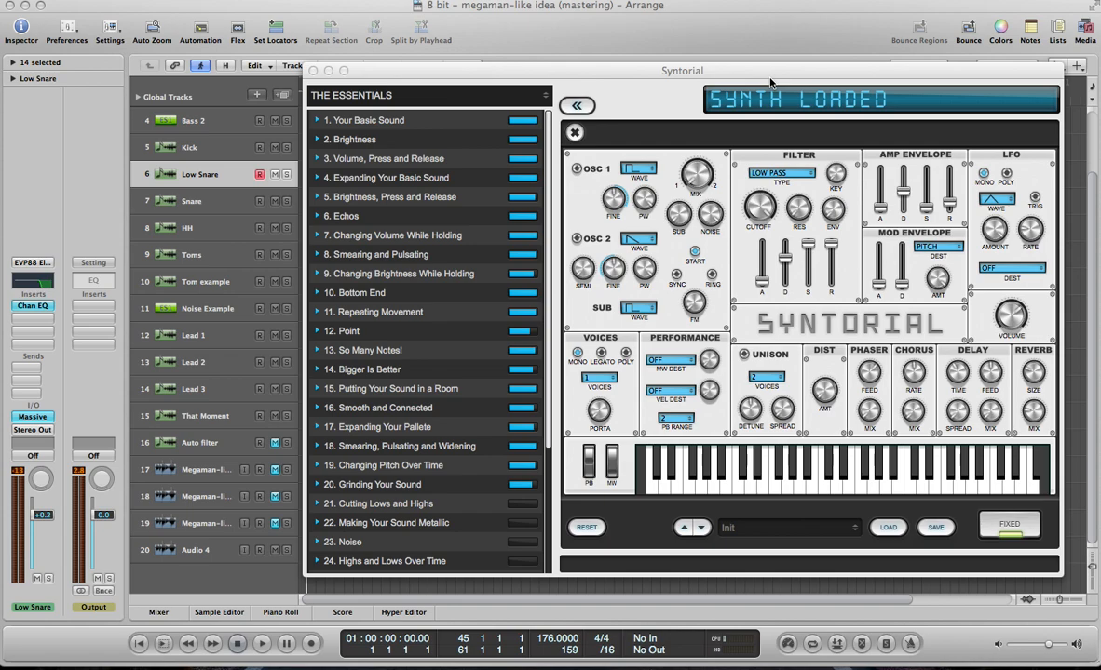
Quit Syntorial, confirming the loss of unsaved settings, and switch to the Logic Pro Arrange window
left_click(770, 82)
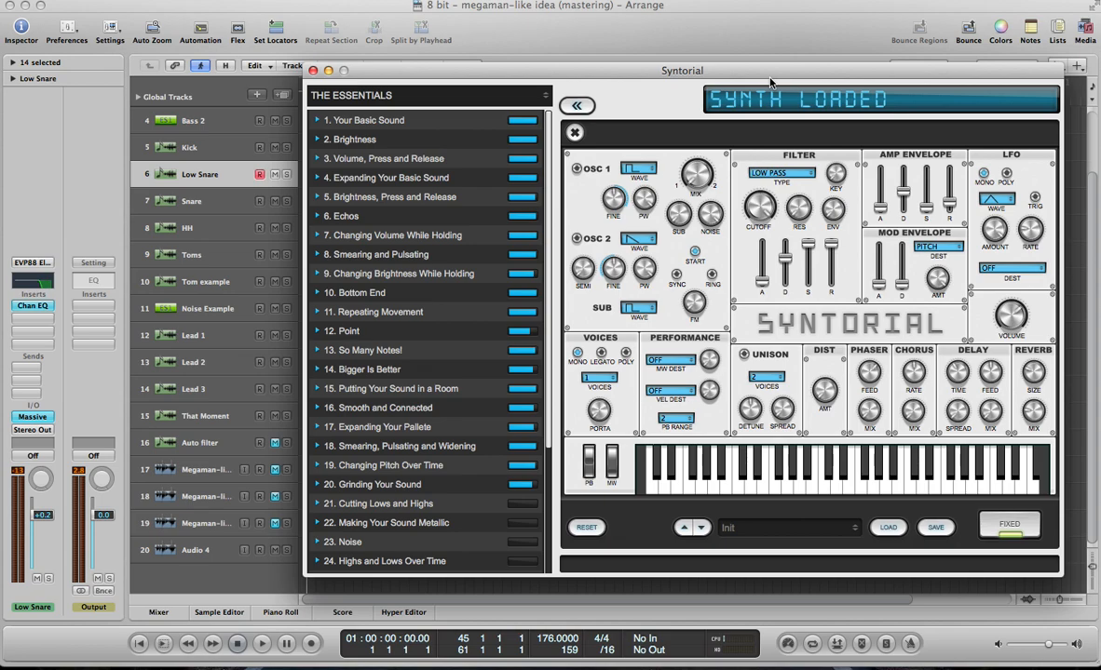
key("super+q")
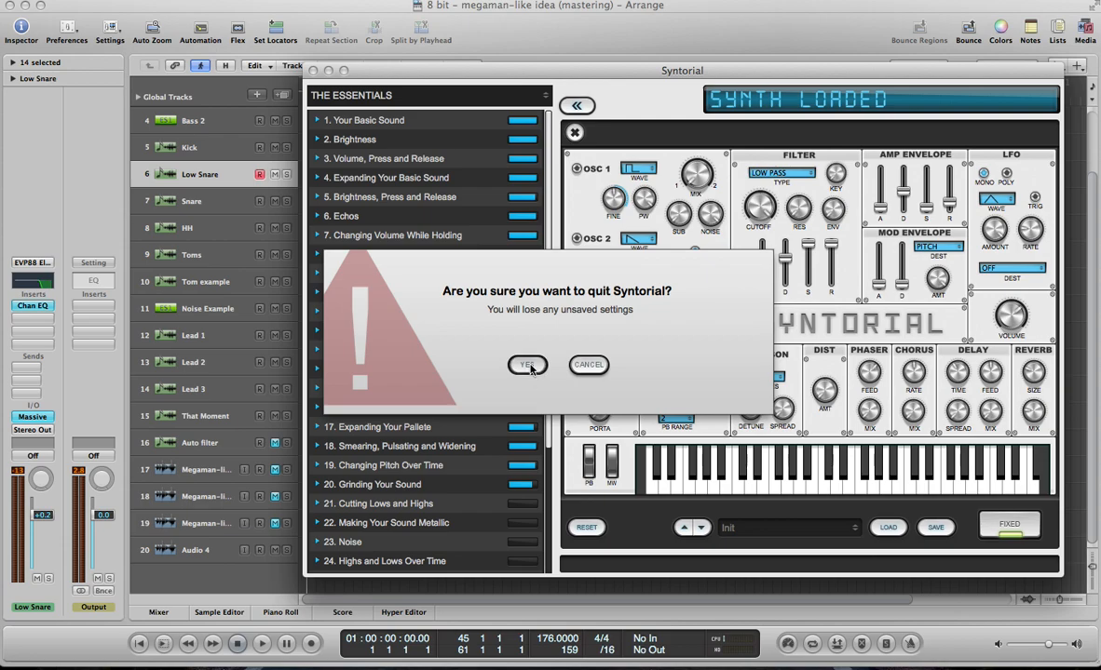
left_click(528, 365)
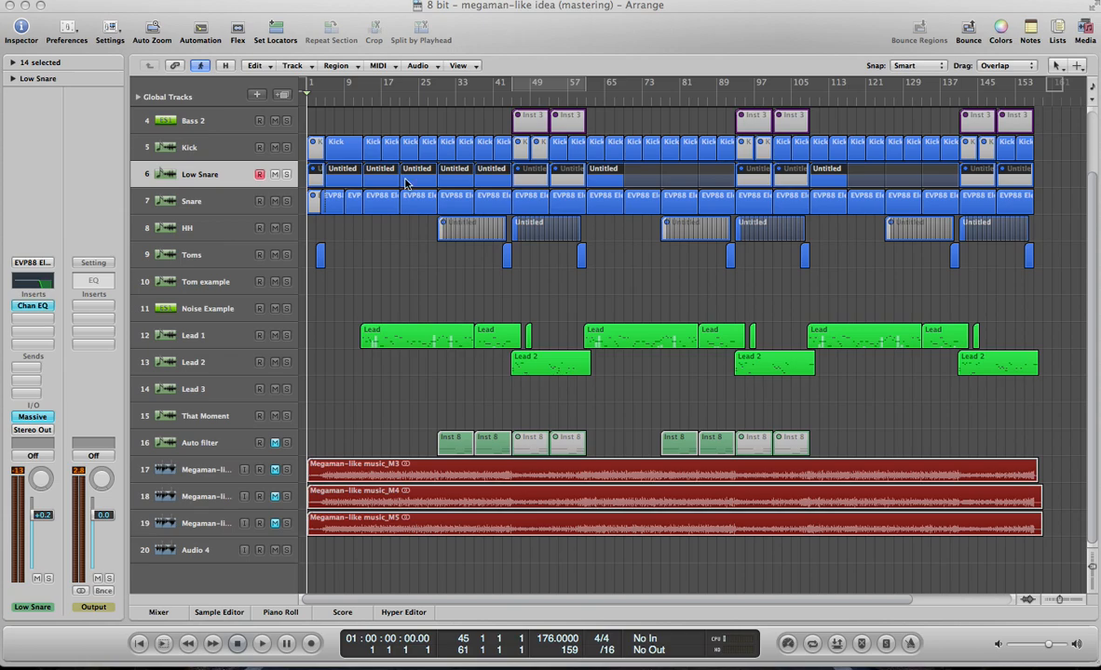
left_click(538, 25)
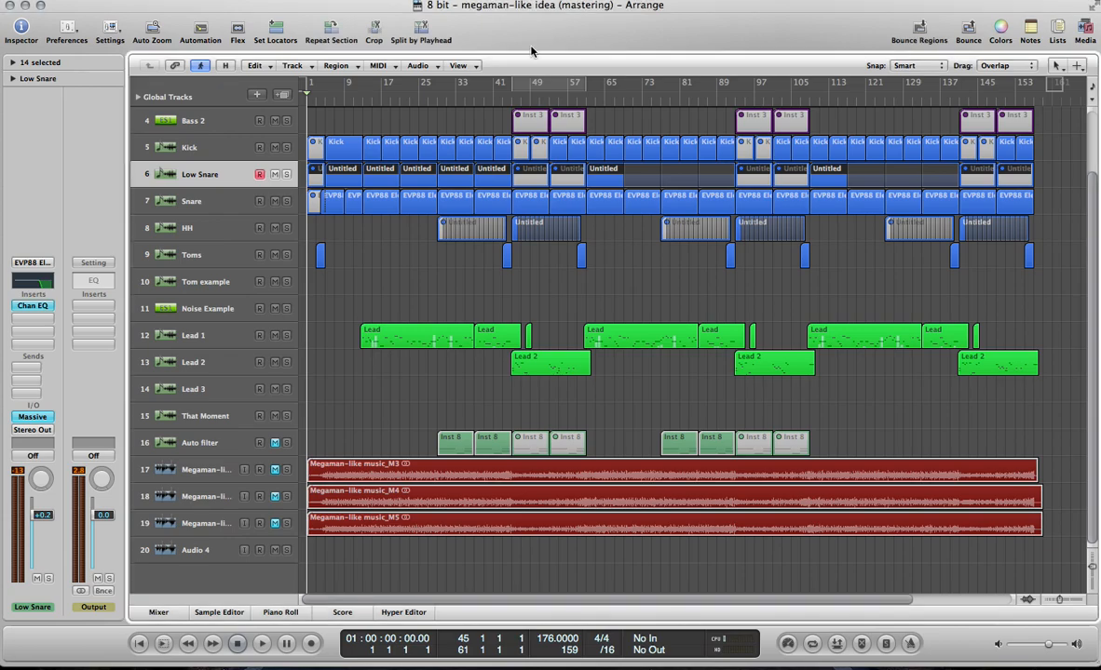
Listen to the song with the Kick, Low Snare, Snare, HH and Toms tracks soloed, and clear all solos after stopping playback
key("space")
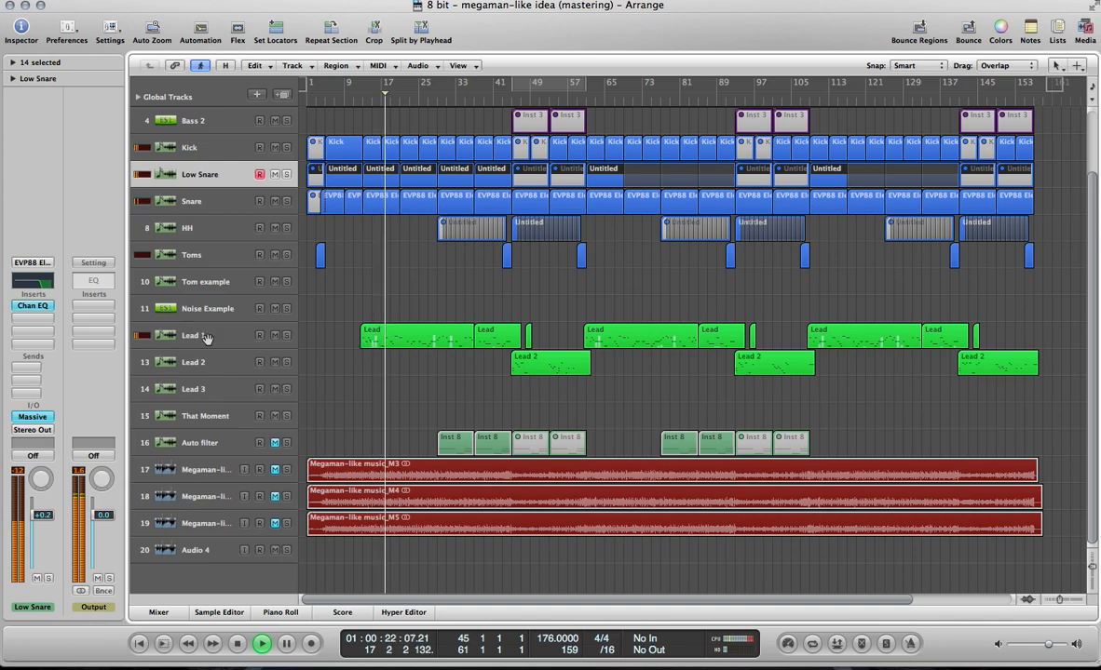
left_click(285, 149)
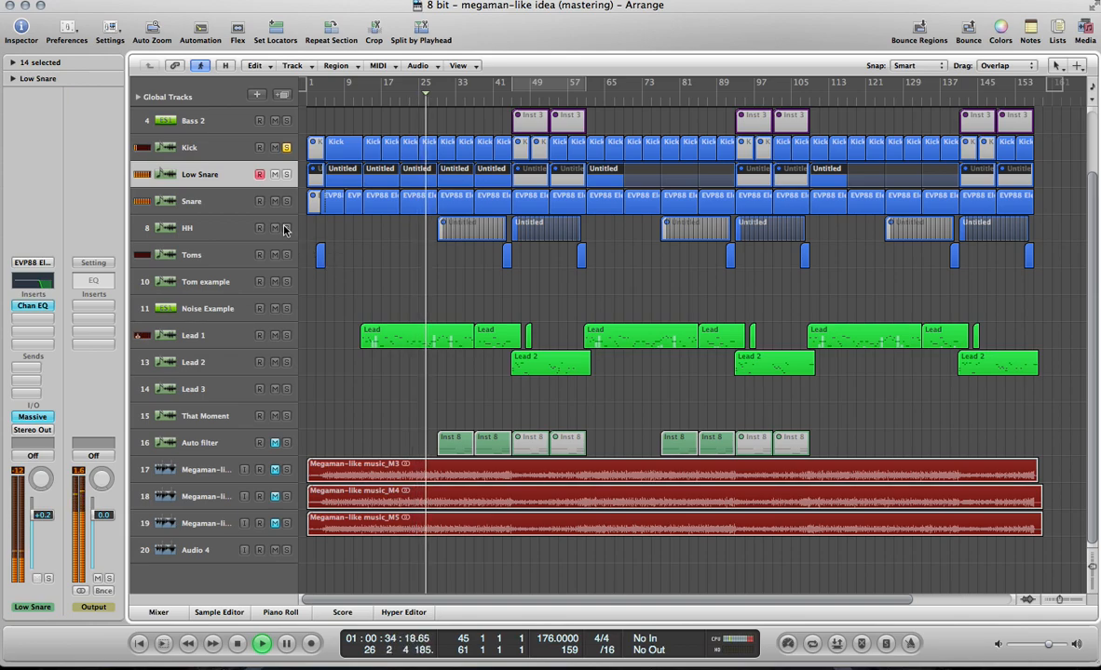
left_click(287, 174)
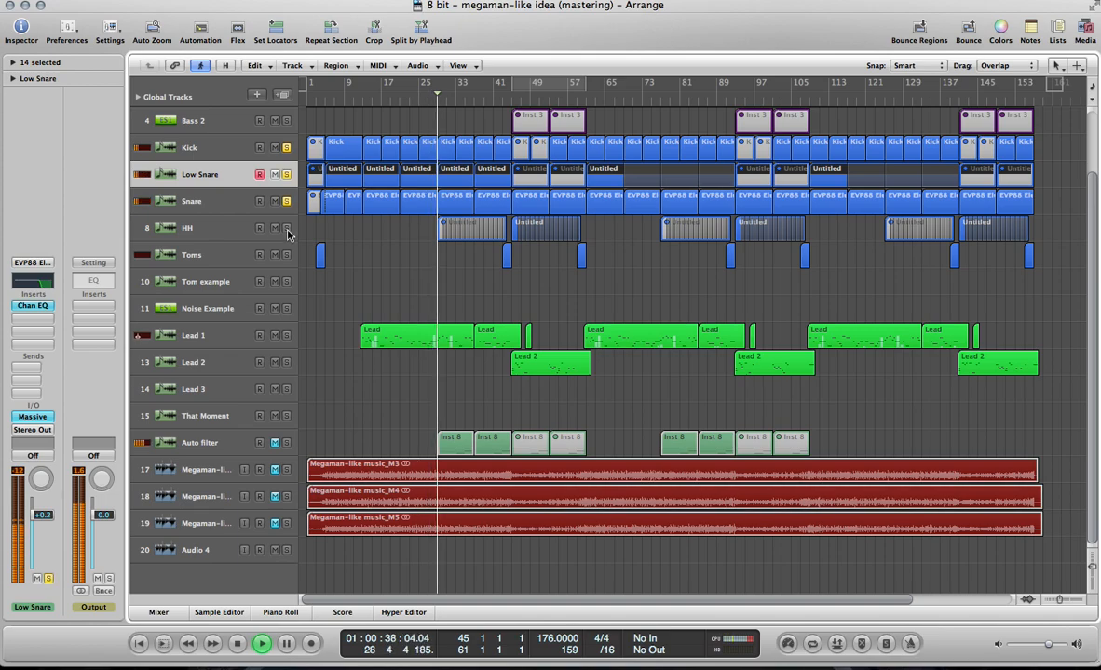
left_click(287, 228)
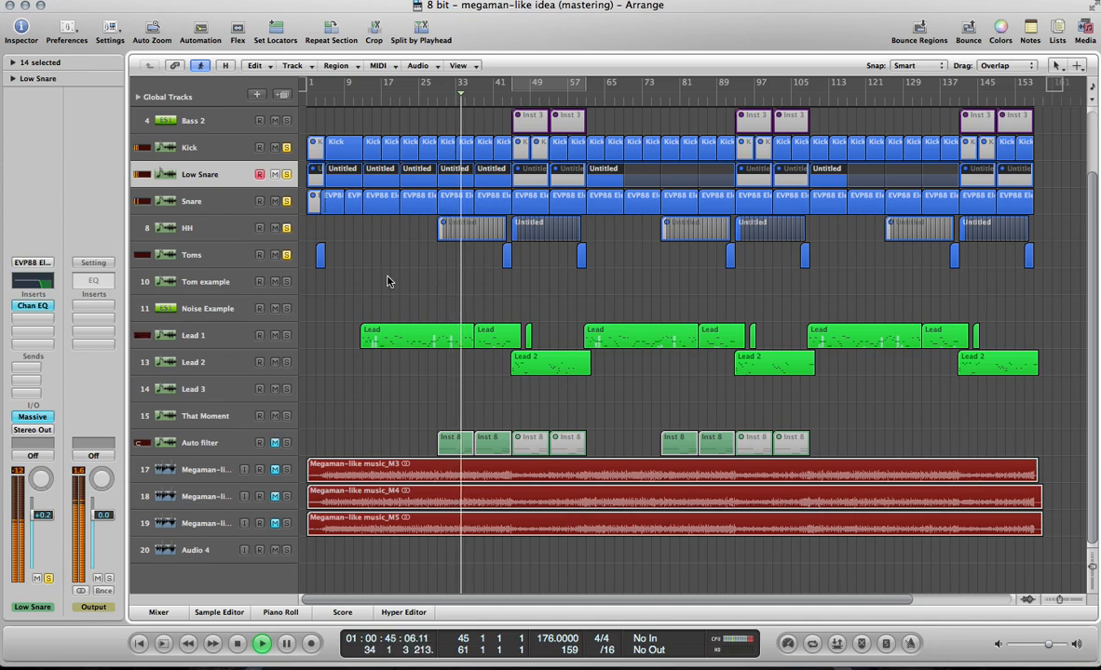
key("space")
left_click(285, 254)
left_click(287, 255, "alt")
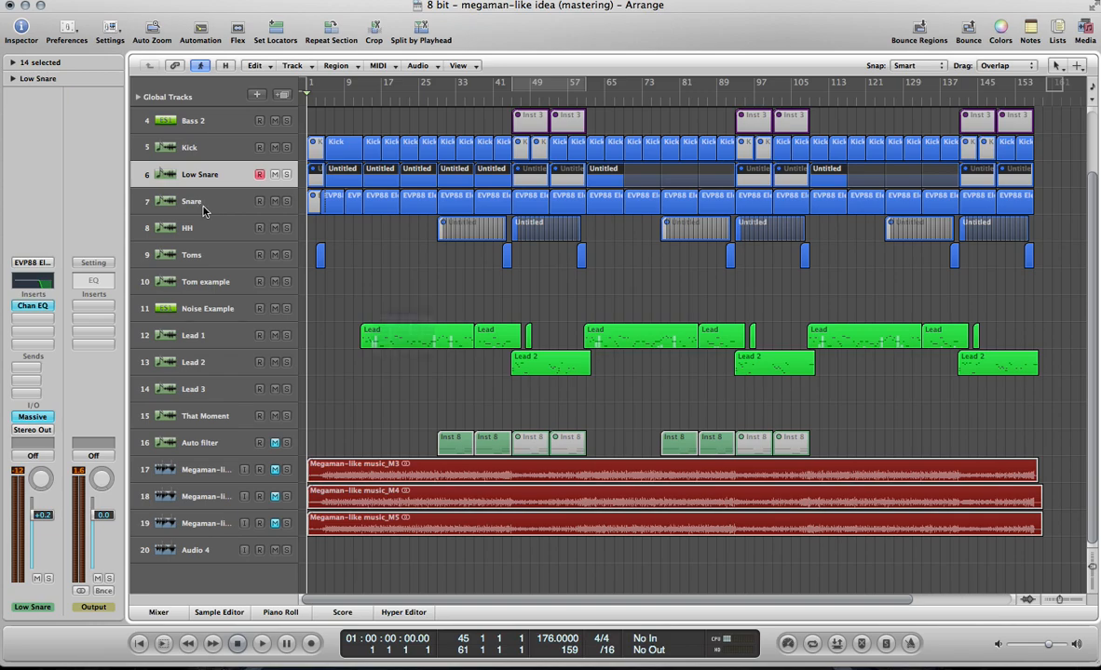
key("v")
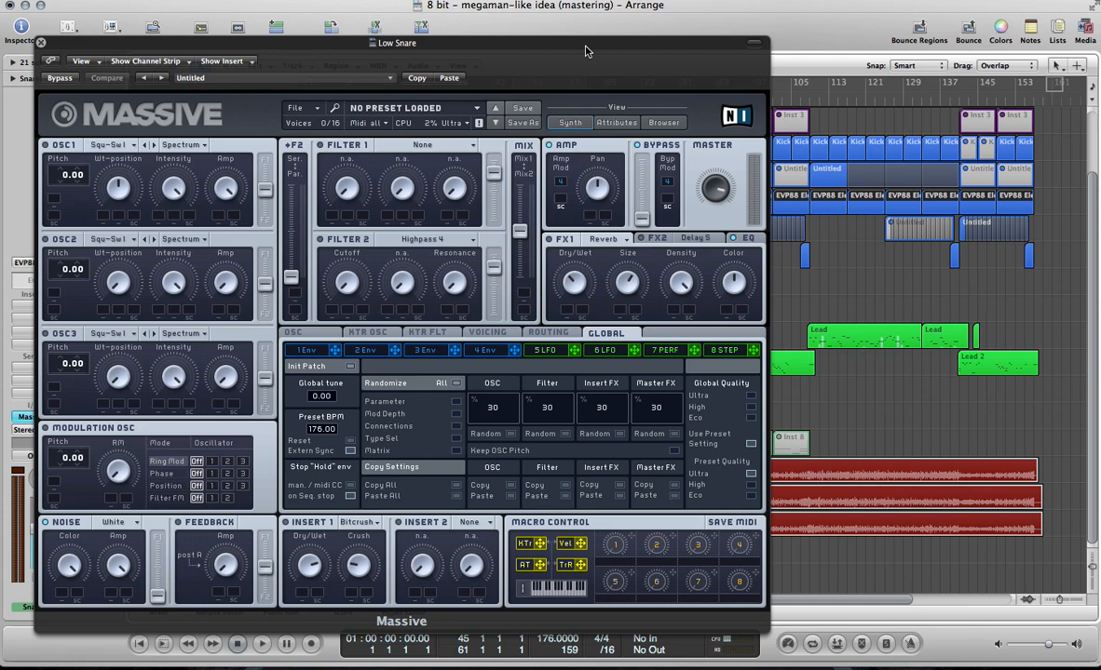
left_click_drag(304, 47, 585, 51)
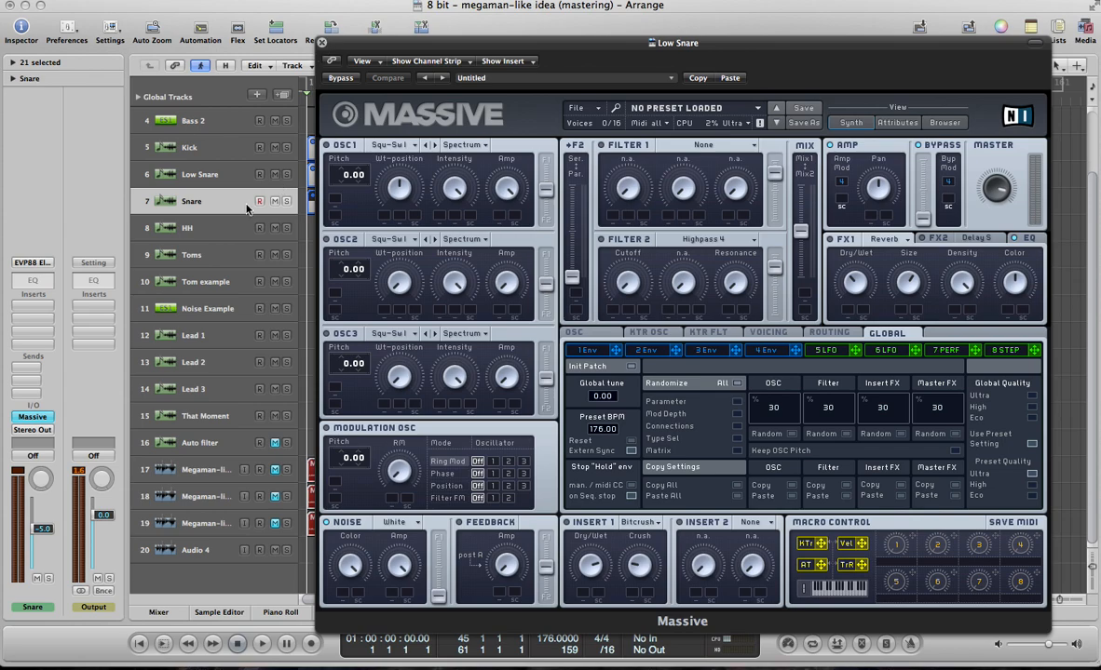
left_click(323, 43)
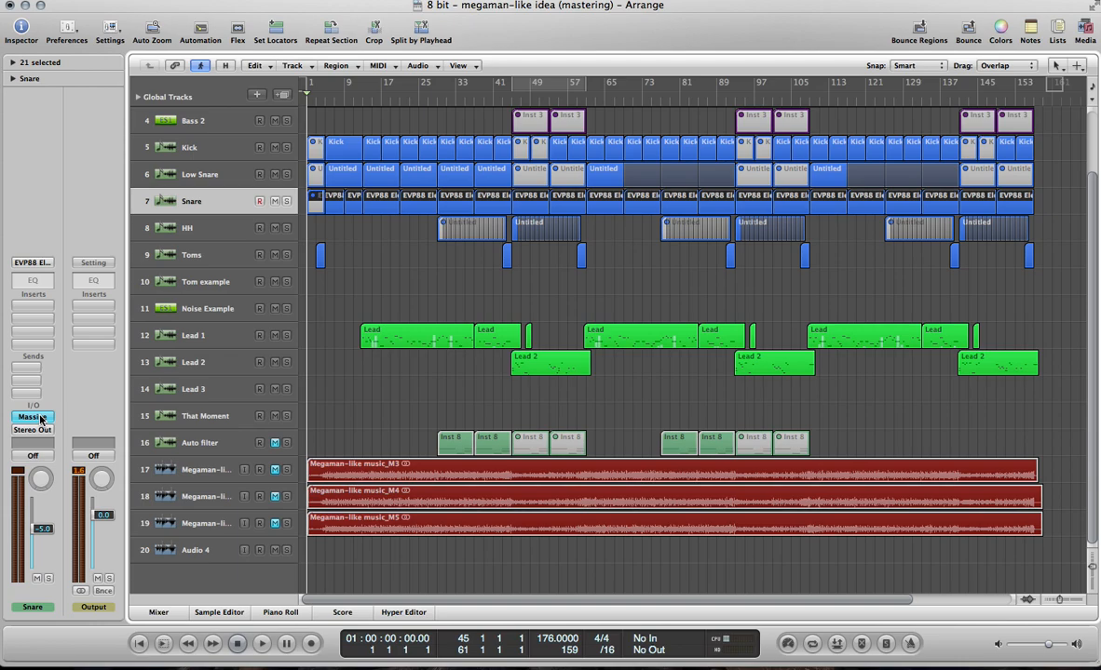
In the Snare track's Massive synth, raise envelope 4's decay Level to full and bring it back down to zero
left_click(33, 417)
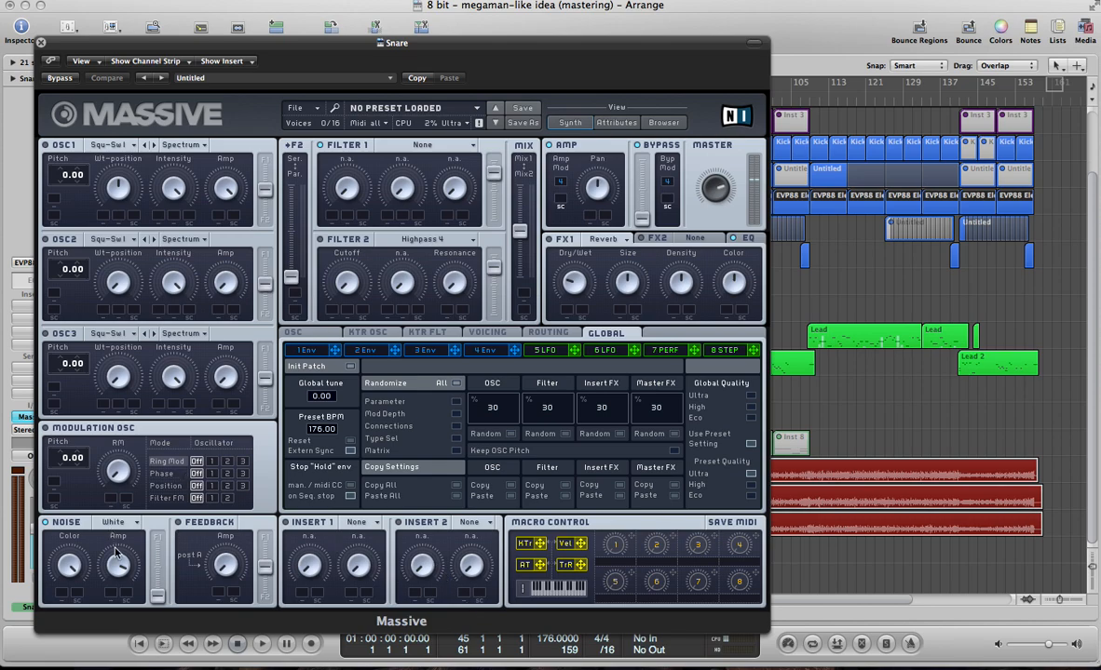
left_click(494, 352)
left_click_drag(490, 429, 504, 380)
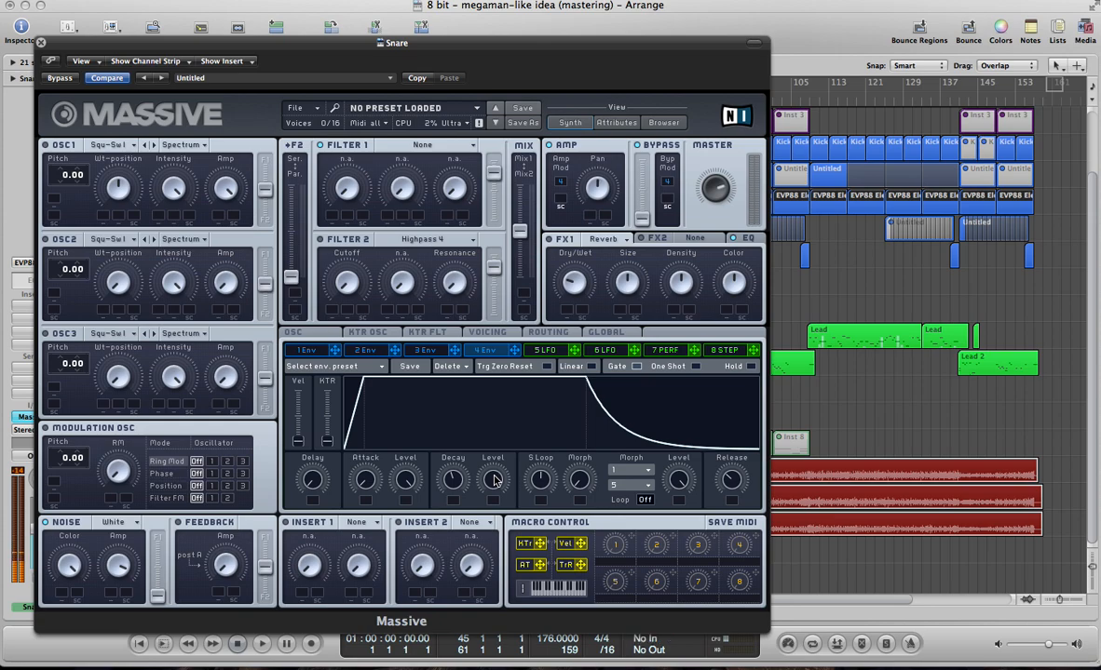
left_click_drag(494, 479, 498, 661)
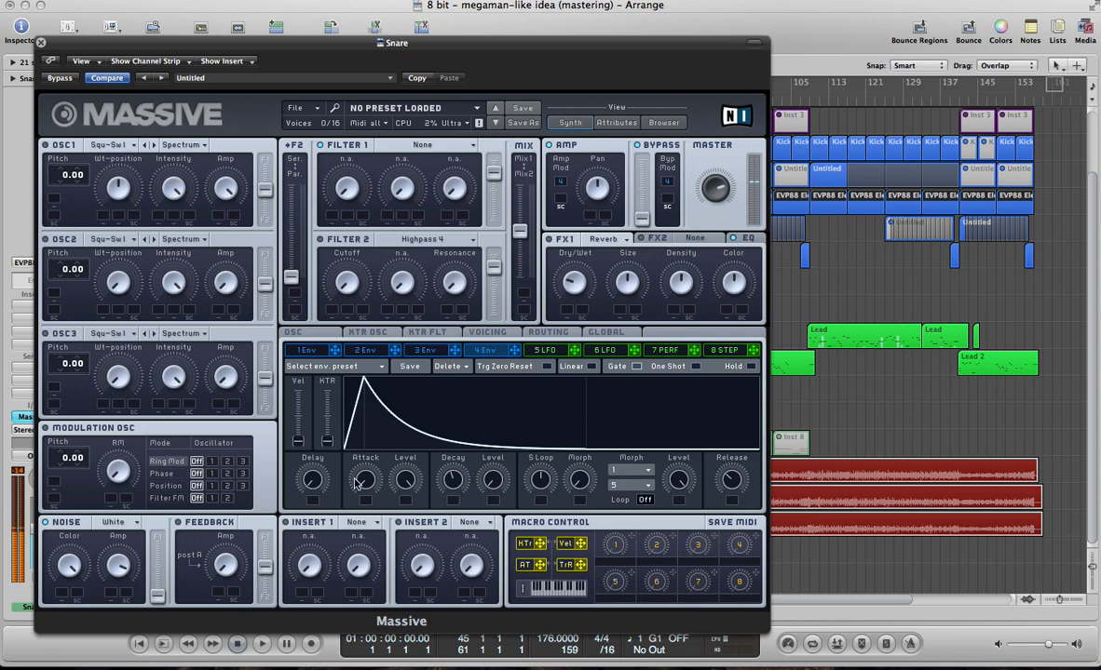
Keep envelope 4's Attack at minimum, try longer and shorter Decay times for the Snare, and close its Massive window
mouse_move(363, 479)
left_mouse_down()
mouse_move(365, 464)
mouse_move(366, 492)
left_mouse_up()
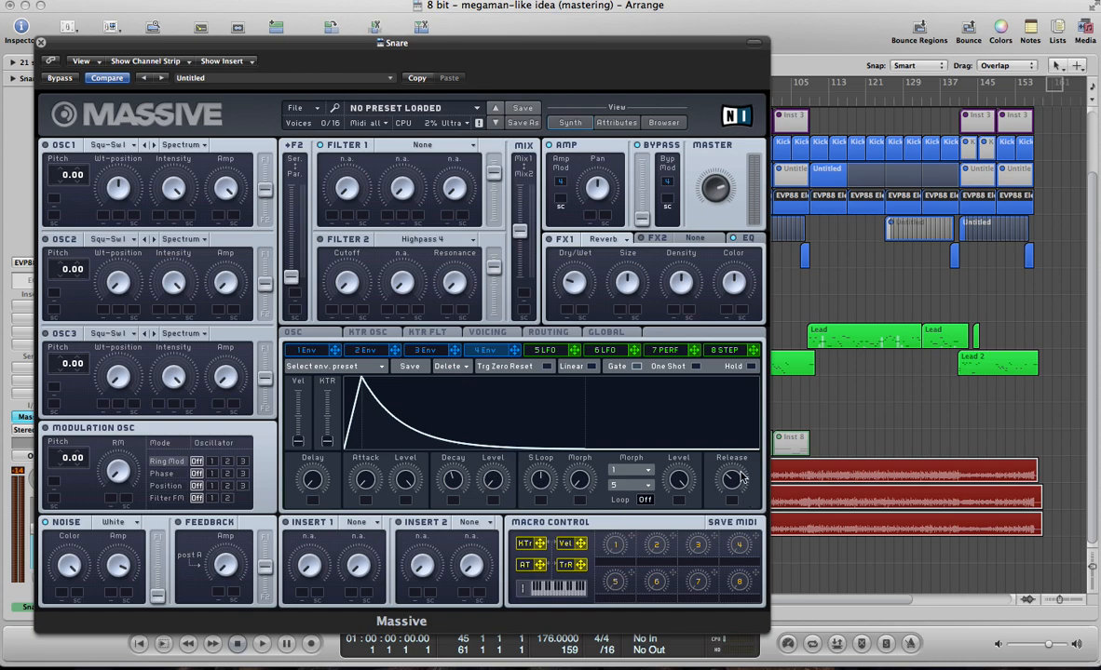
left_click_drag(451, 478, 454, 461)
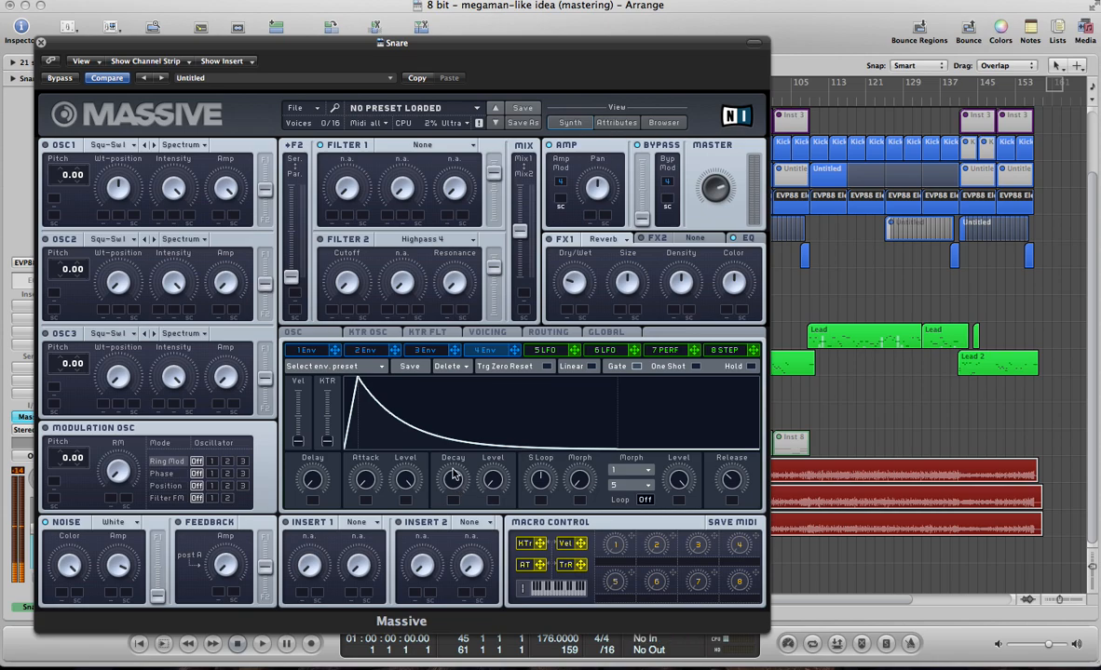
left_click_drag(453, 478, 454, 544)
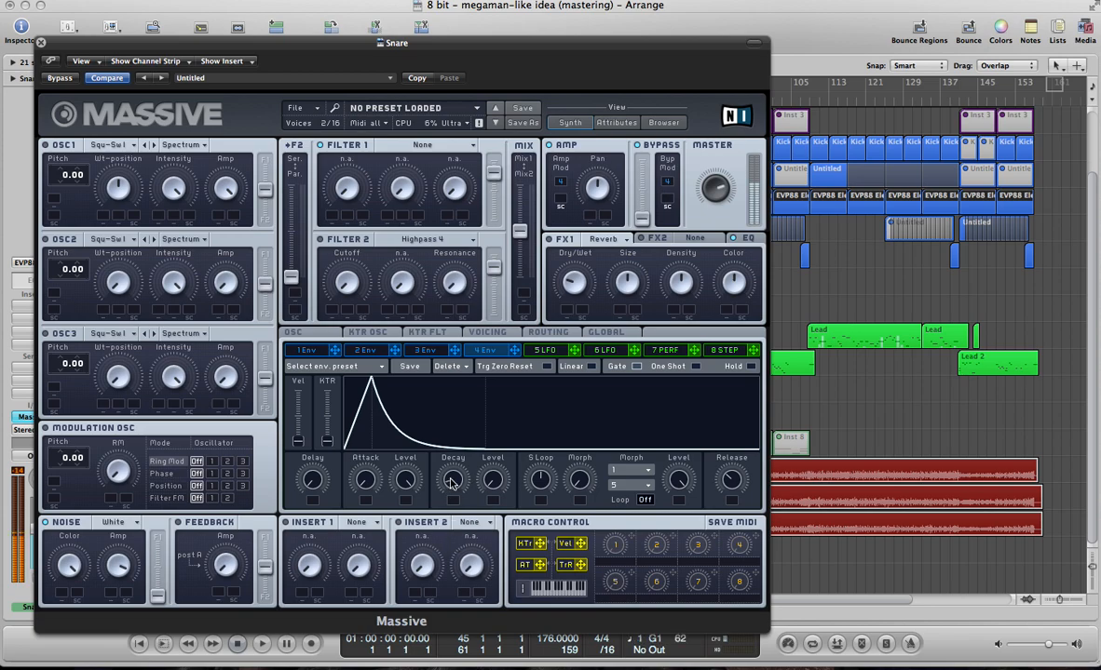
left_click_drag(456, 480, 454, 457)
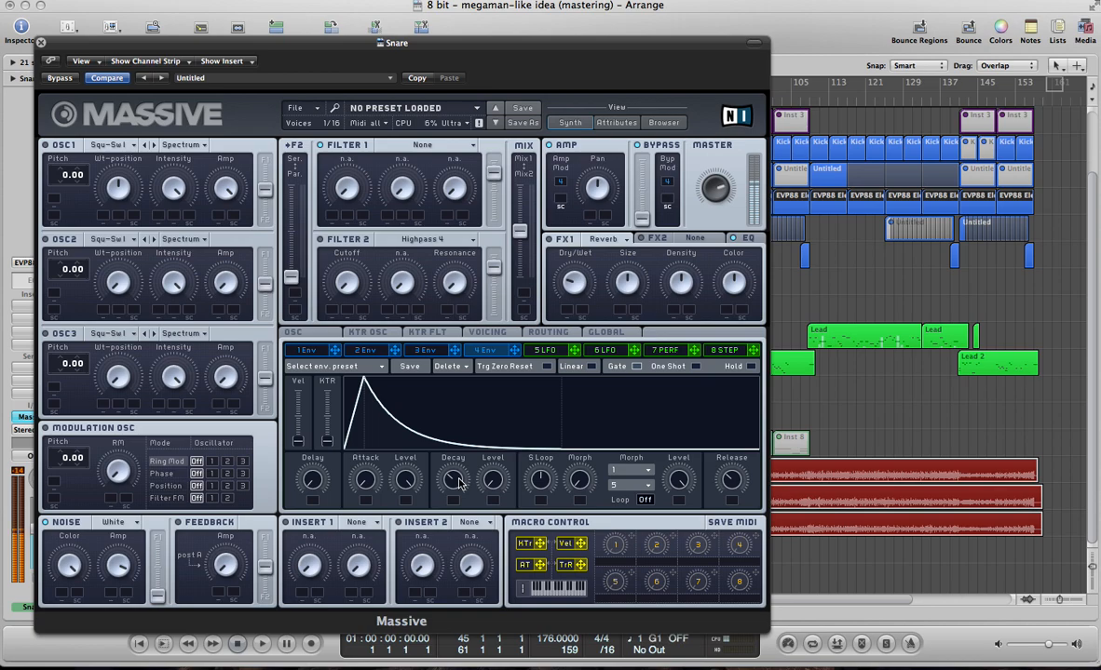
left_click(455, 481)
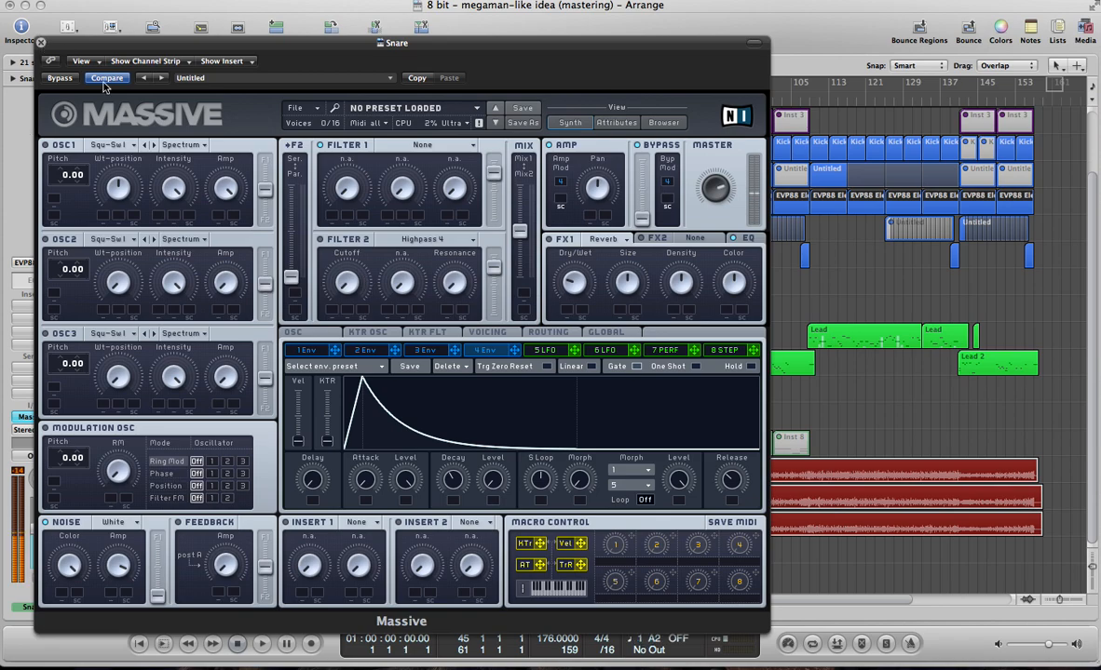
left_click(40, 44)
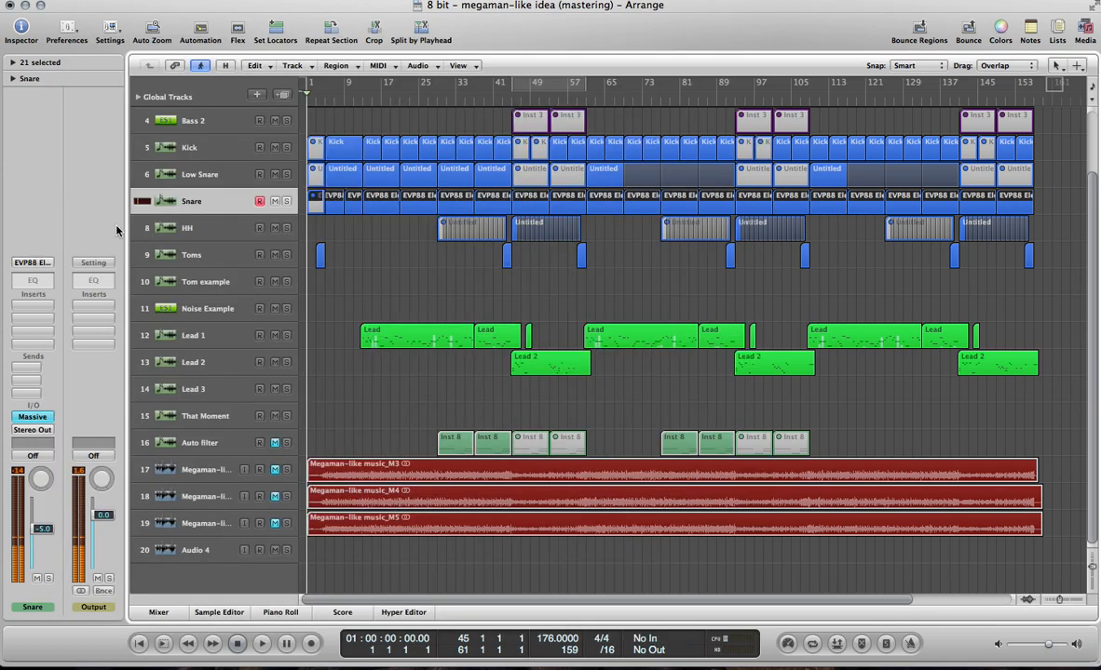
Open the Low Snare track's Massive synth and display its envelope 4 settings
left_click(197, 175)
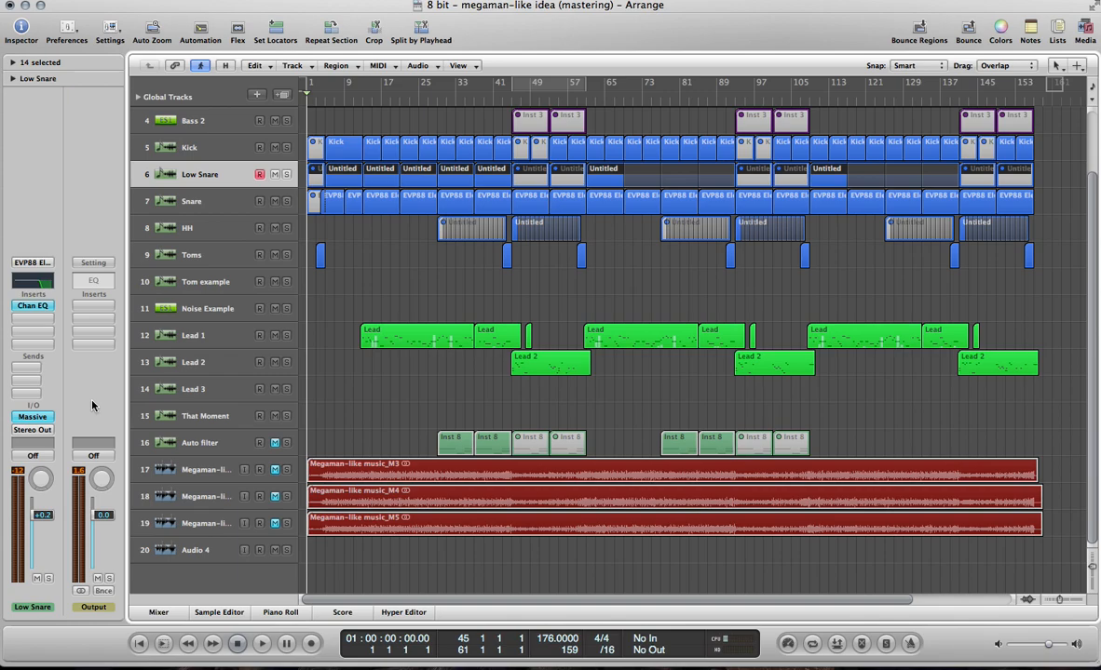
left_click(42, 421)
left_click(42, 419)
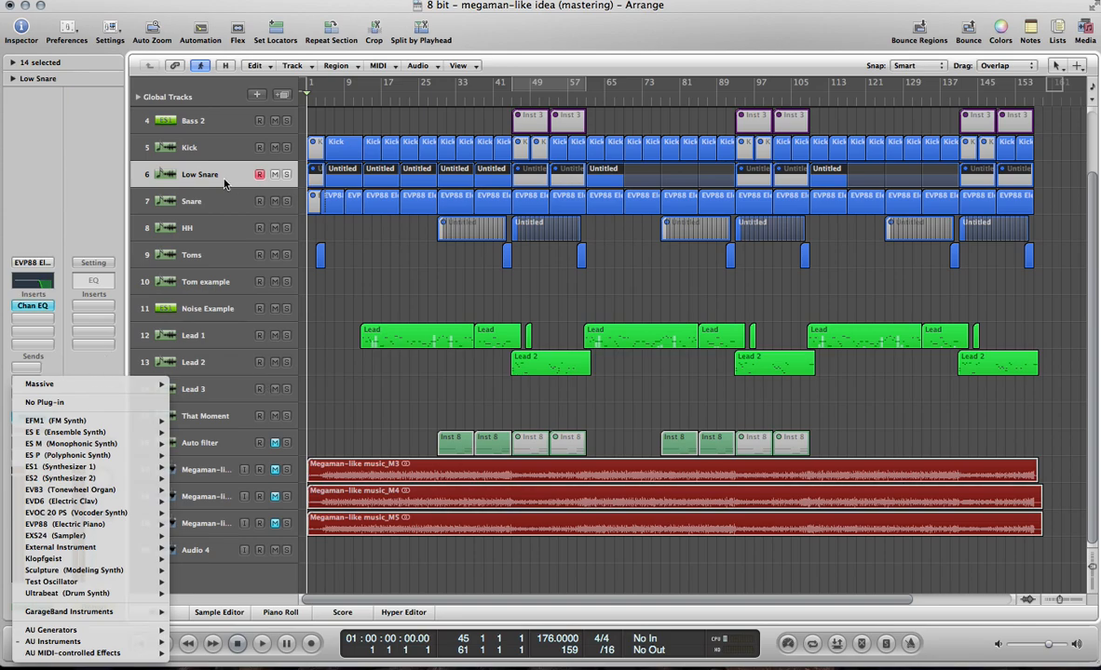
left_click(80, 384)
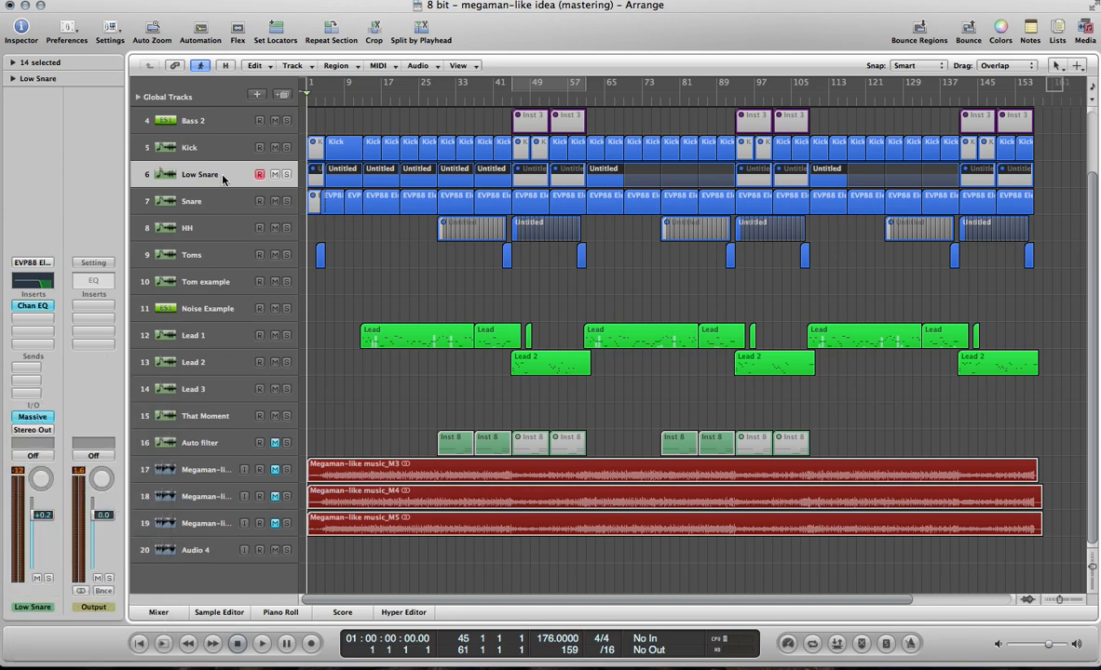
left_click(34, 417)
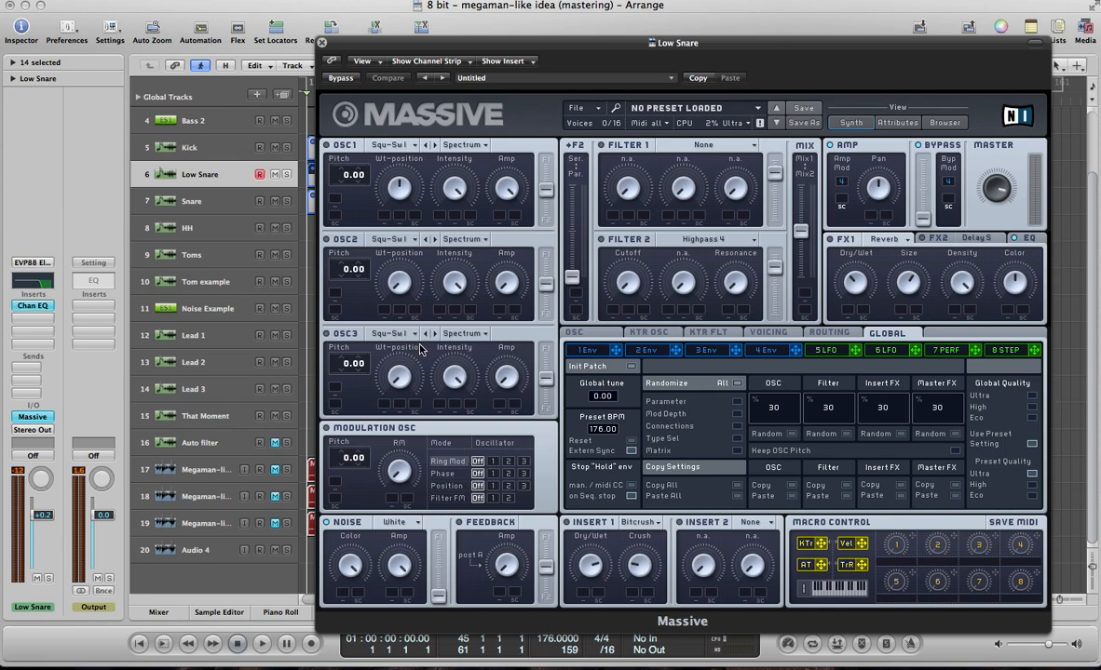
left_click(766, 349)
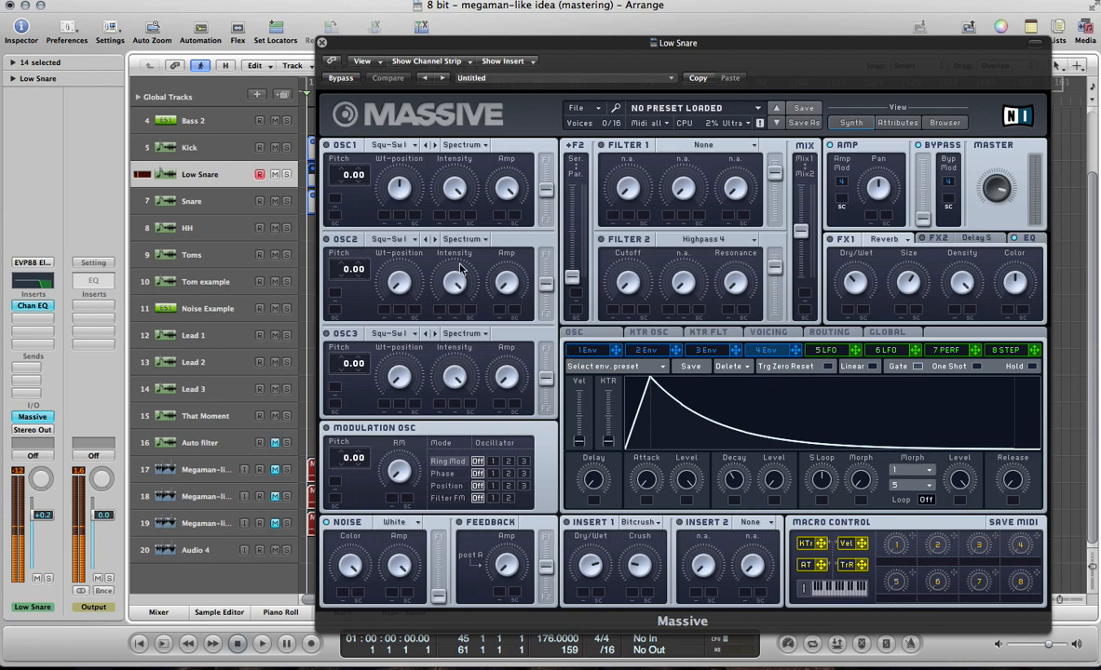
Compare the Low Snare with its Channel EQ bypassed and active, and close the EQ and Massive windows
double_click(41, 278)
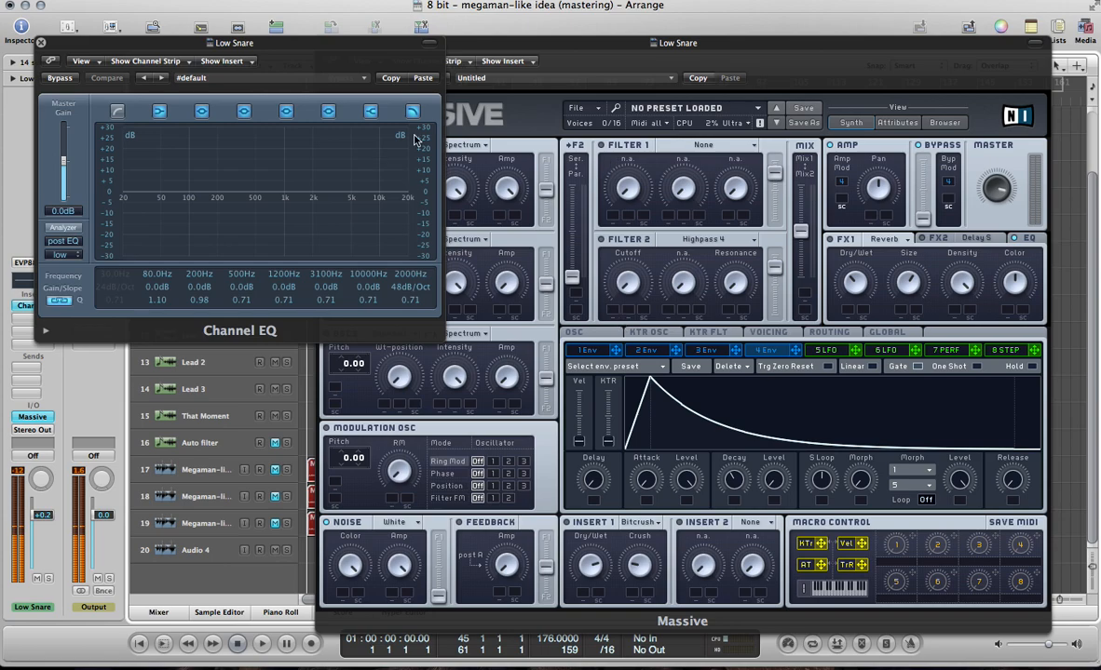
left_click_drag(254, 62, 464, 147)
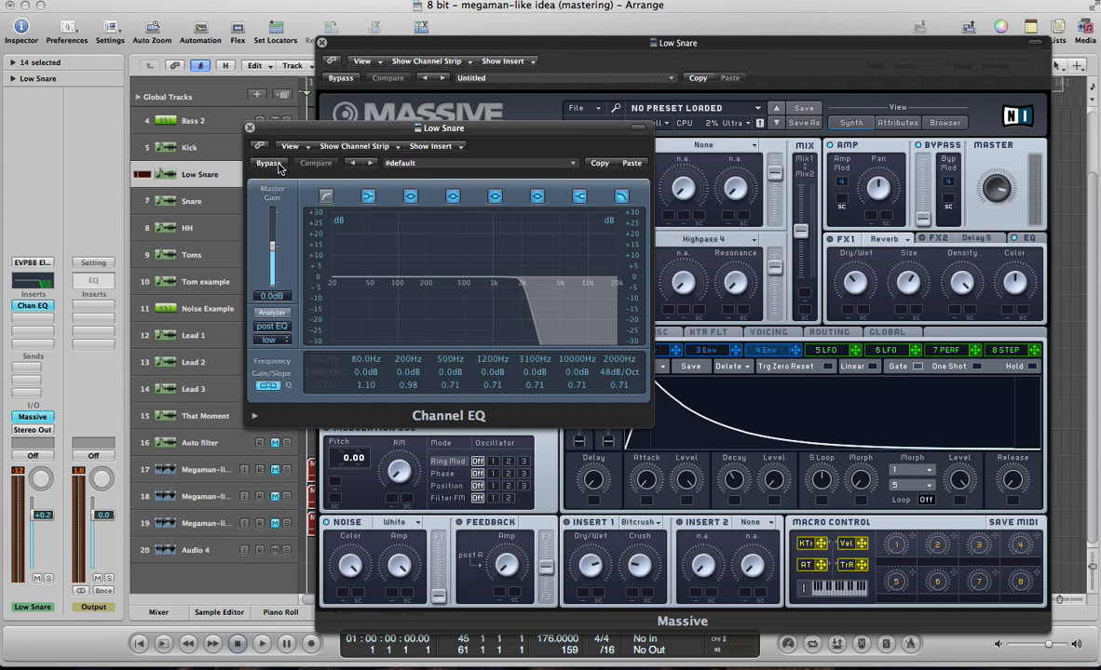
left_click(271, 165)
left_click(268, 163)
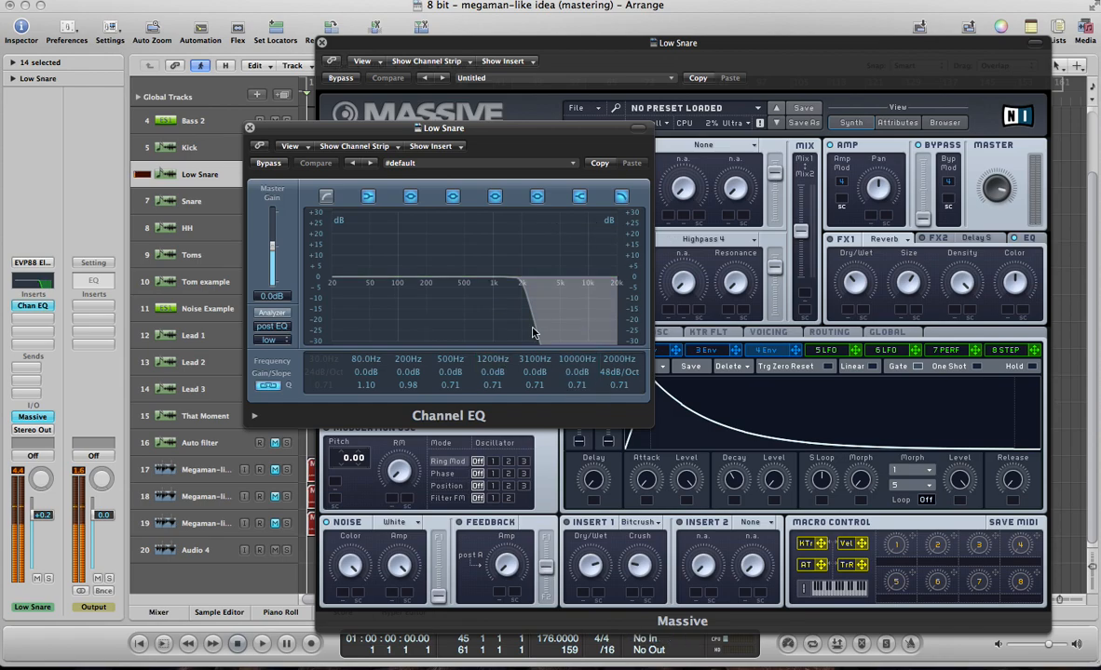
left_click(250, 127)
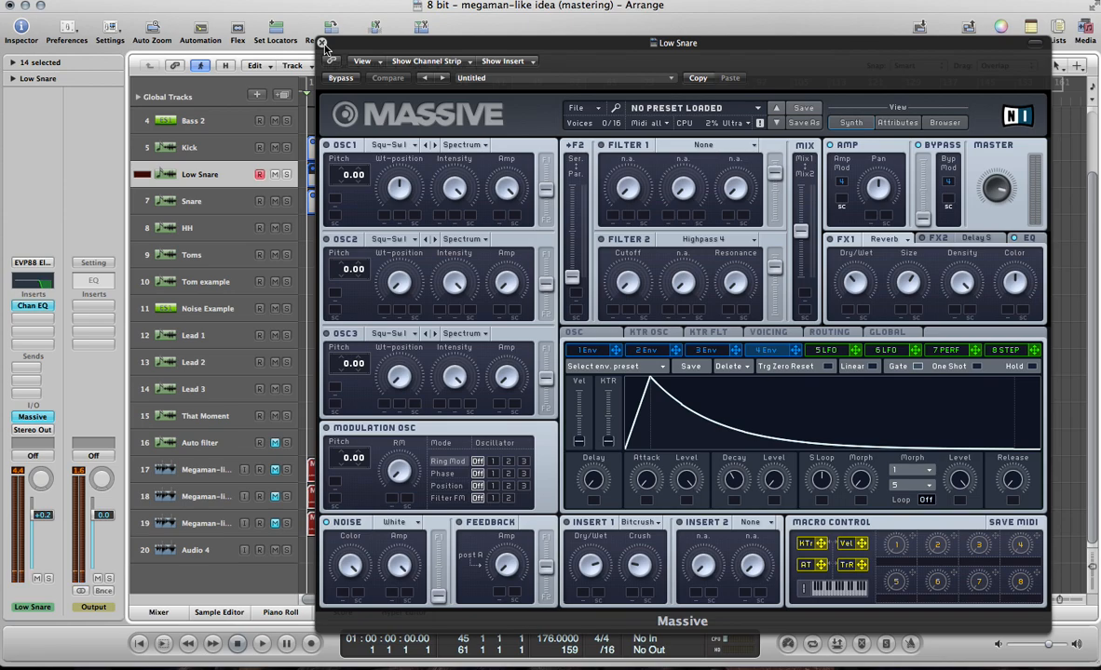
key("super+w")
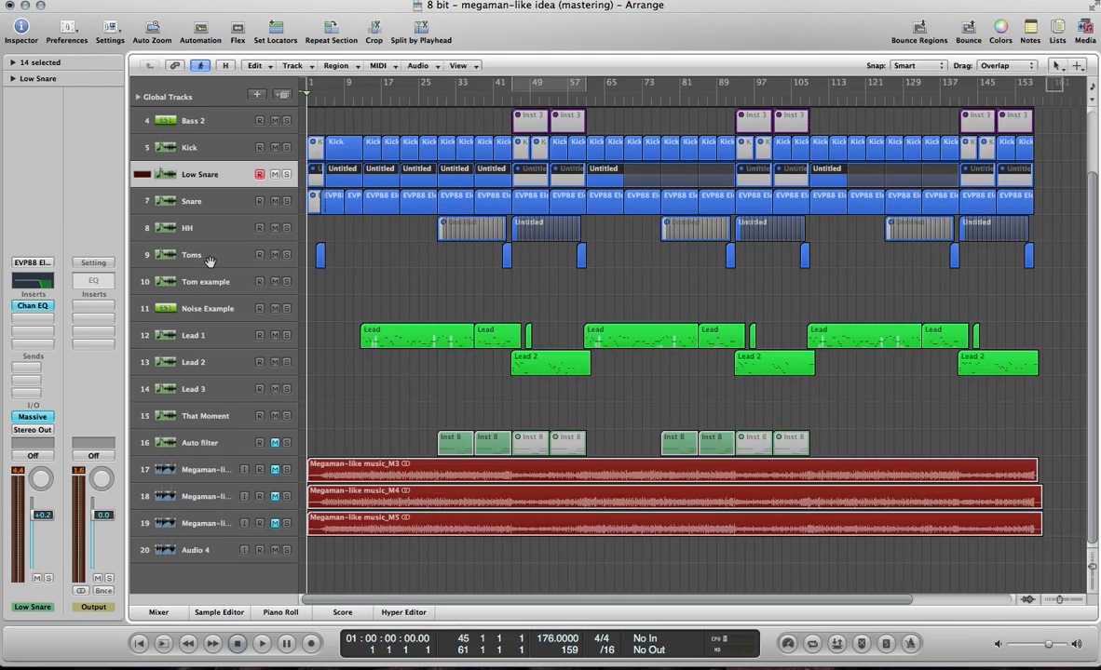
Open the Tom example track's Massive synth and display its envelope 4 settings
left_click(209, 261)
left_click(210, 288)
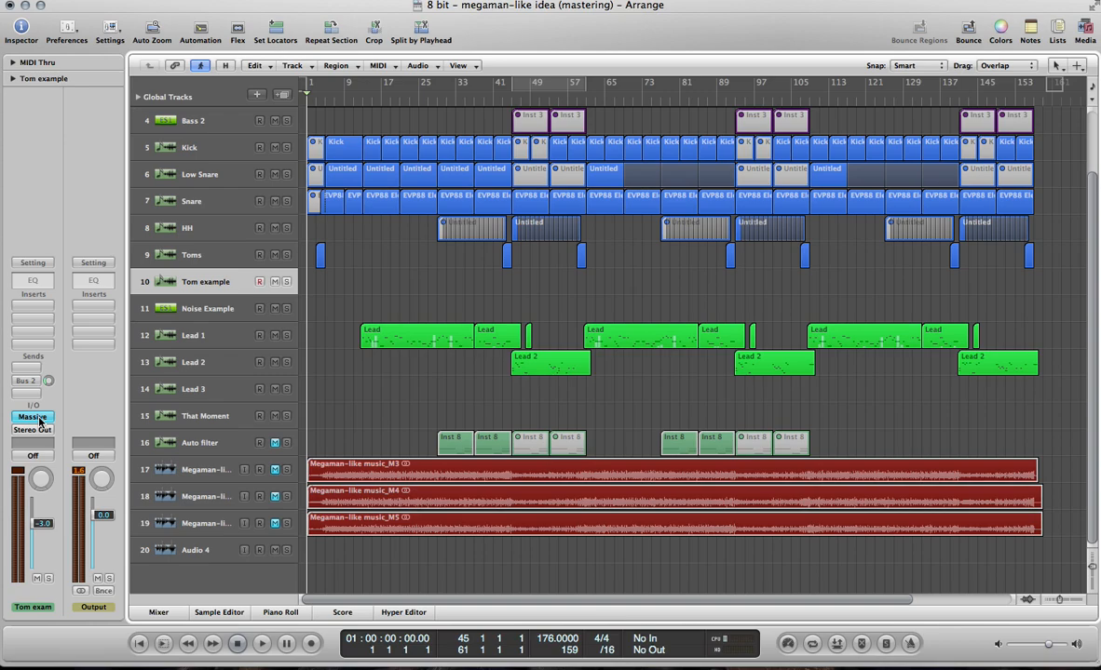
left_click(34, 417)
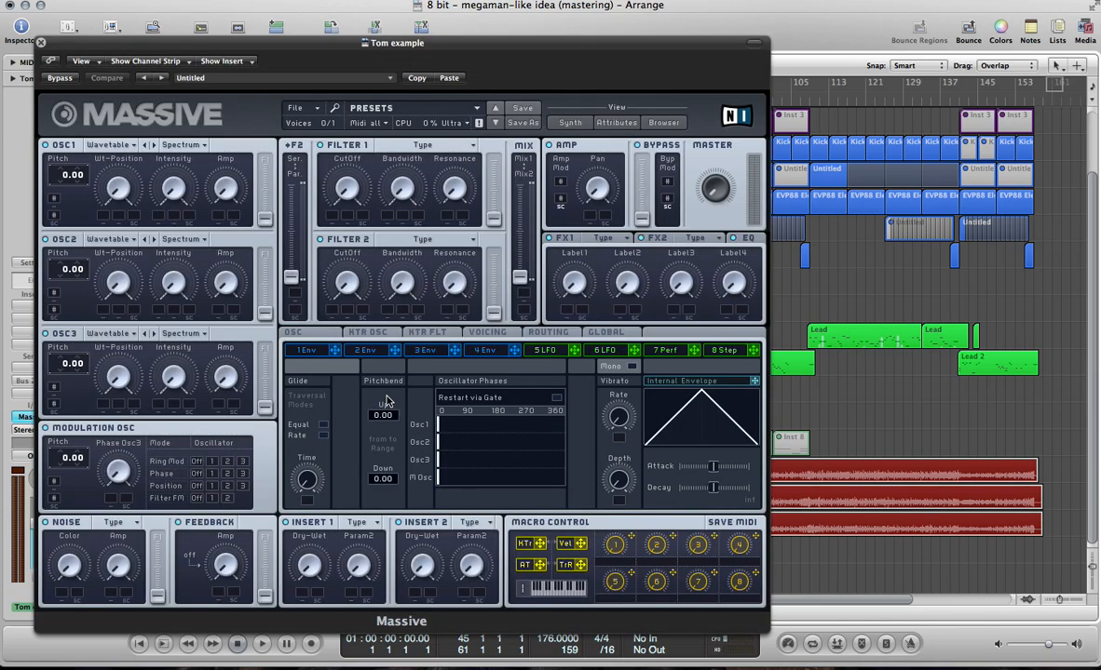
left_click(489, 354)
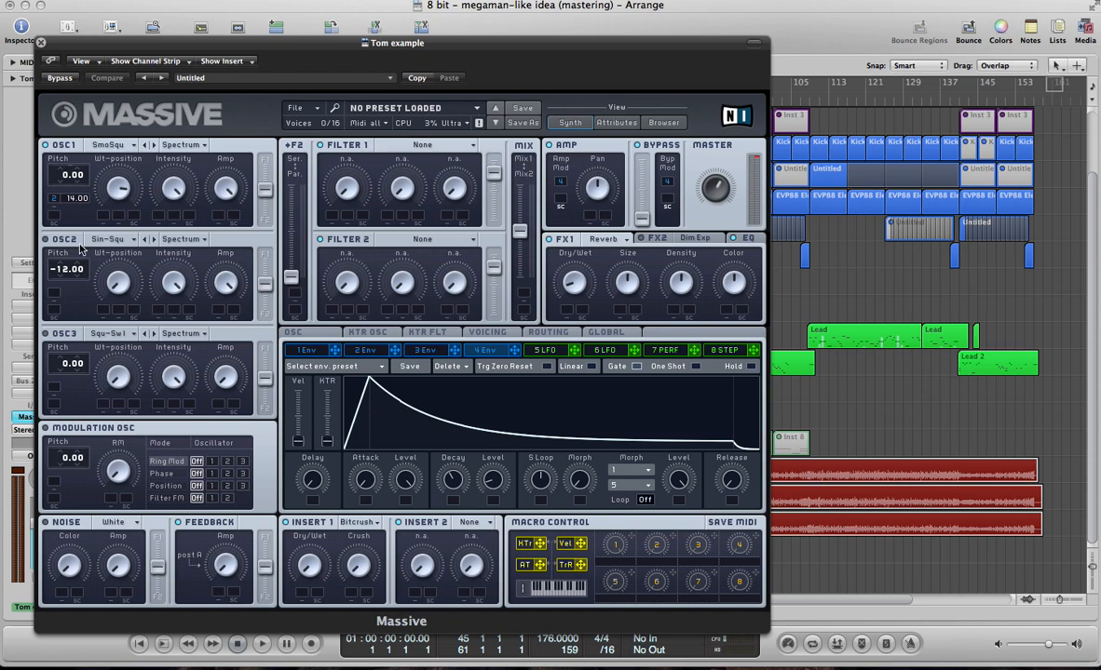
Mute the envelope 2 modulation on oscillator 1's pitch and the envelope 4 modulation on the Amp
left_click(56, 201)
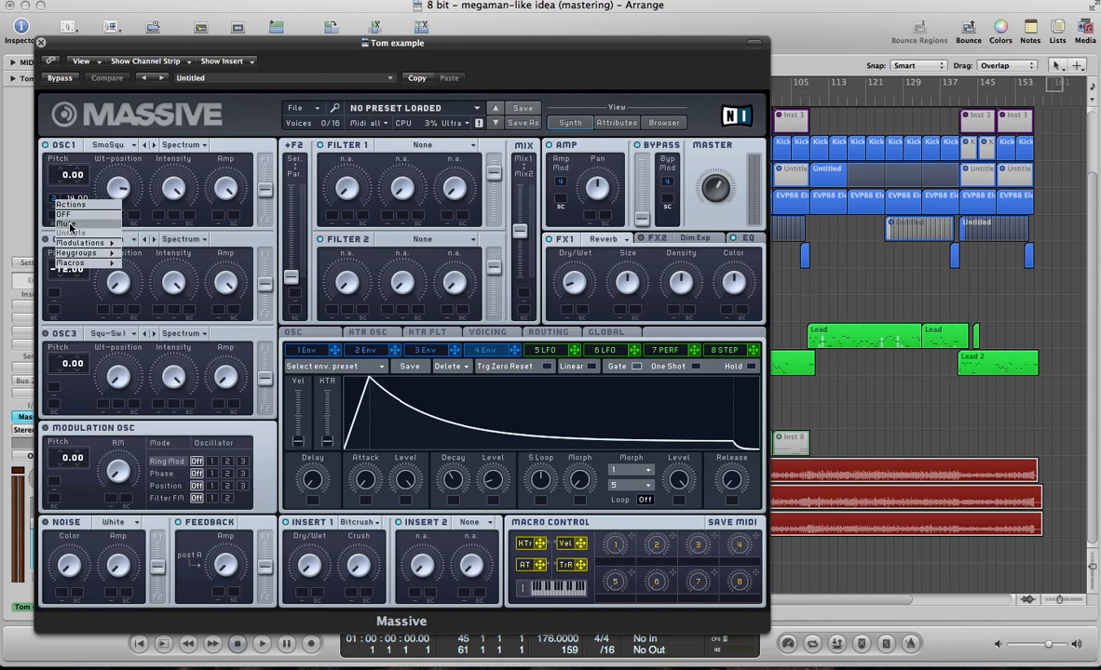
left_click(70, 225)
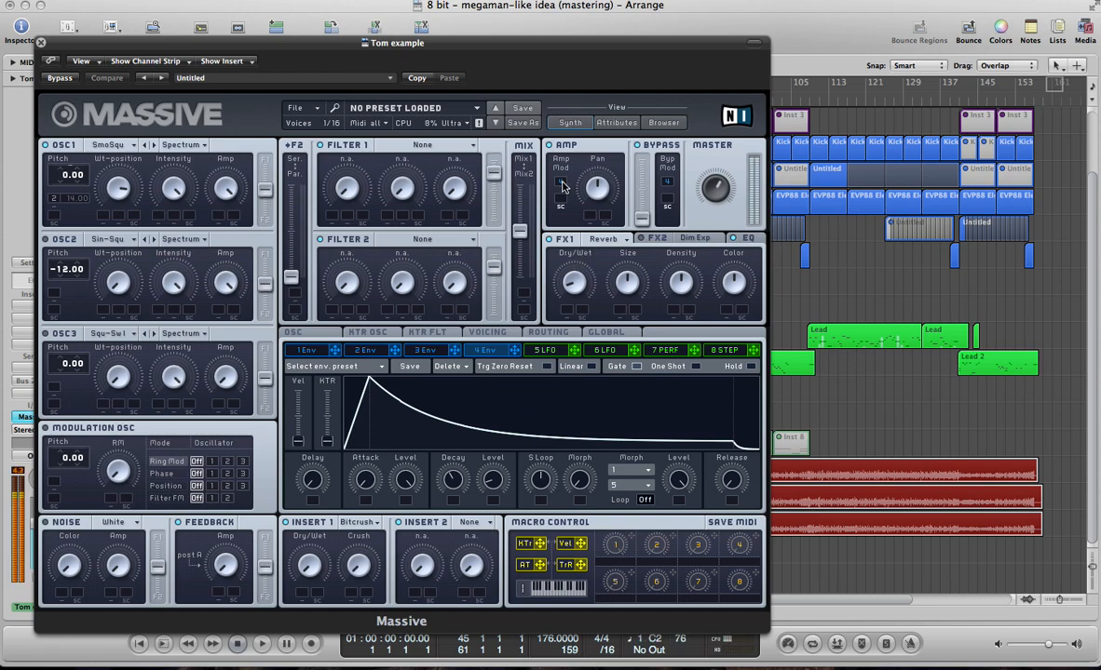
right_click(562, 184)
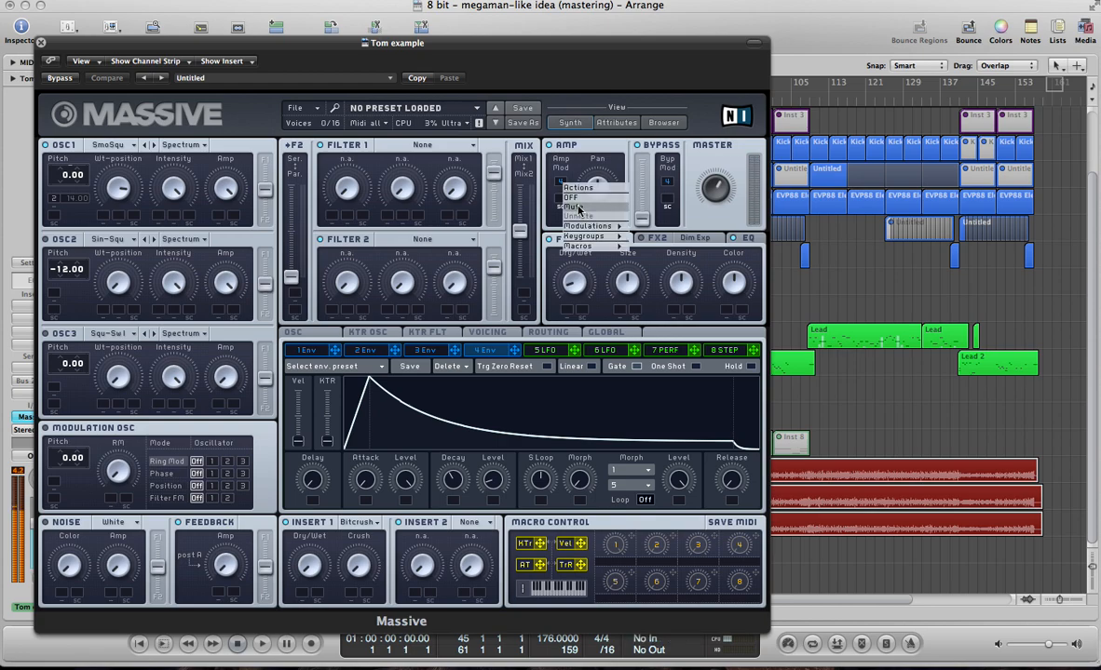
left_click(578, 209)
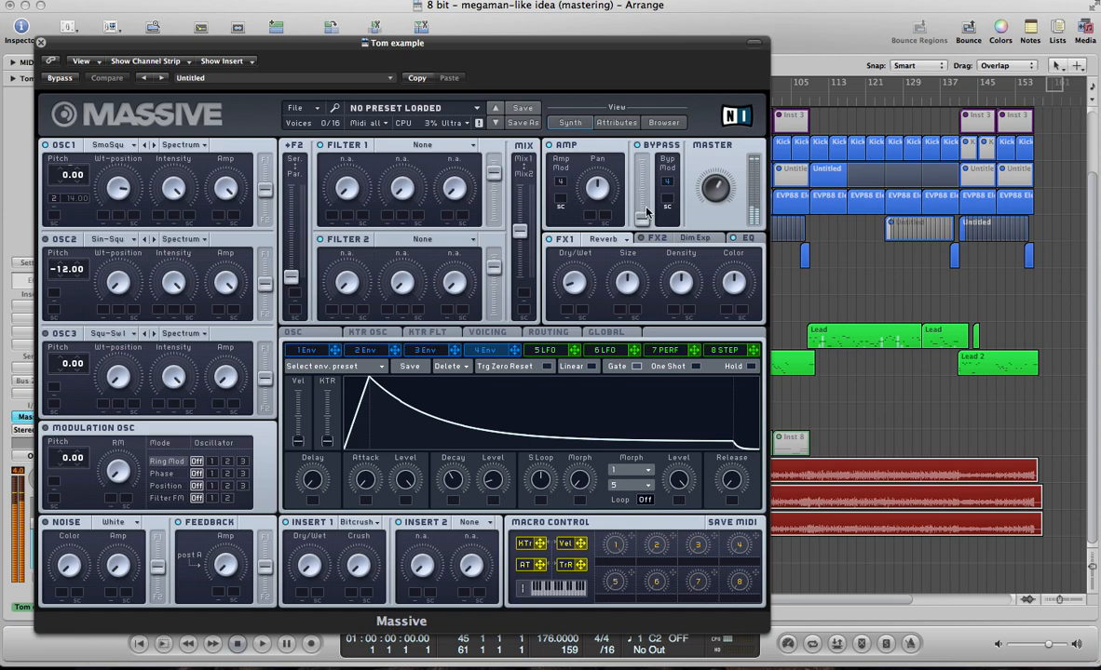
left_click(548, 240)
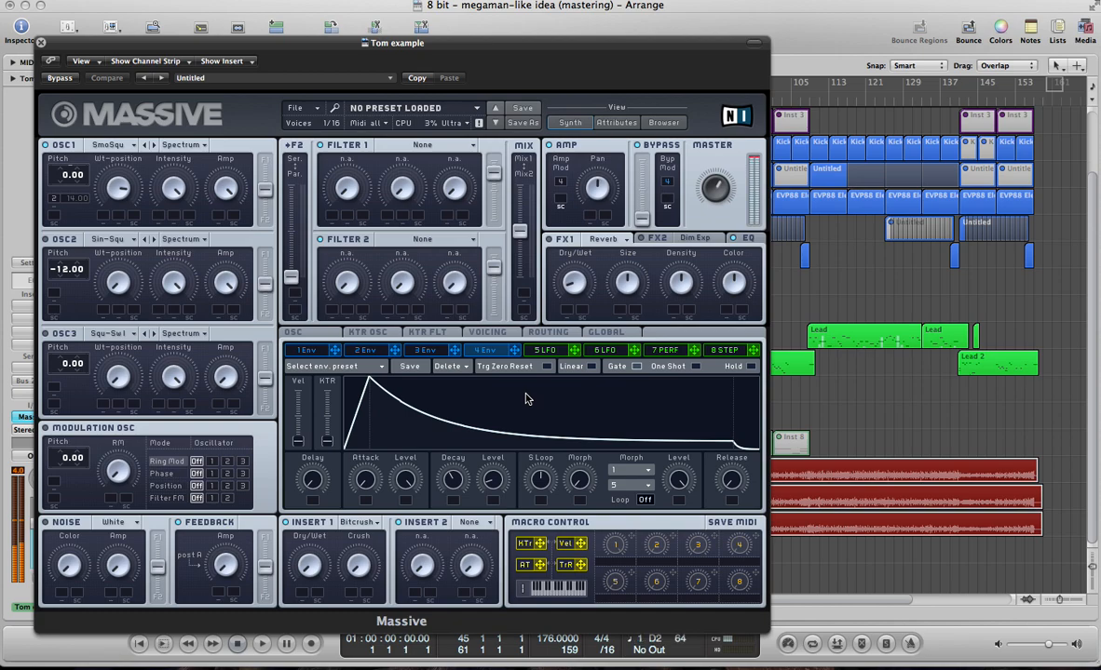
Unmute the Amp's envelope 4 modulation and oscillator 1's envelope 2 pitch modulation
right_click(561, 184)
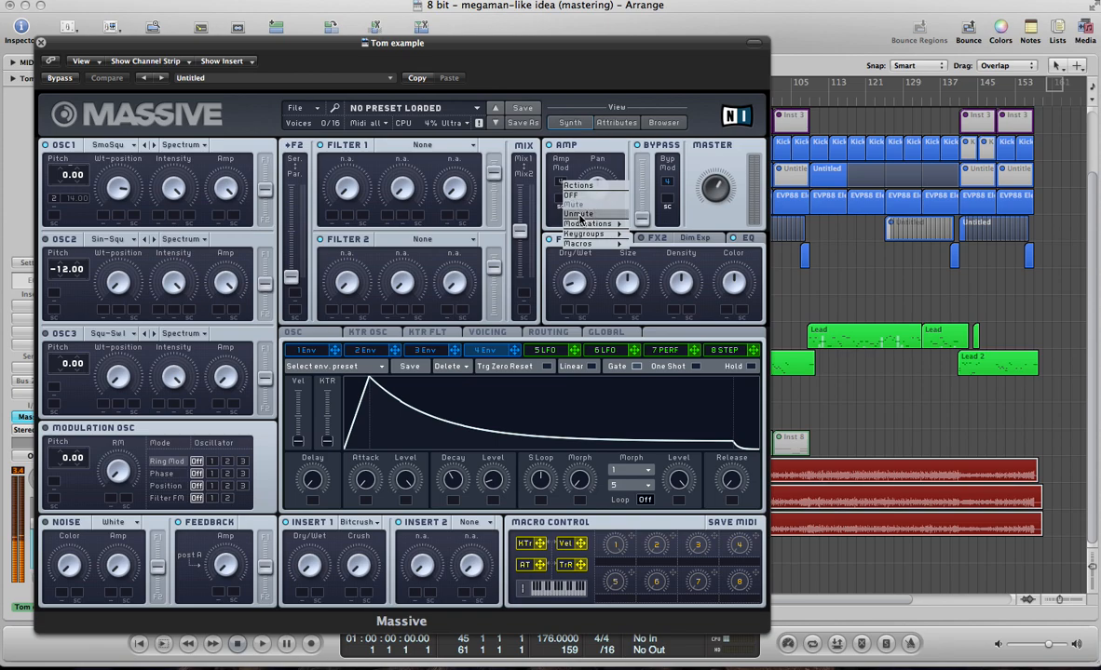
left_click(577, 215)
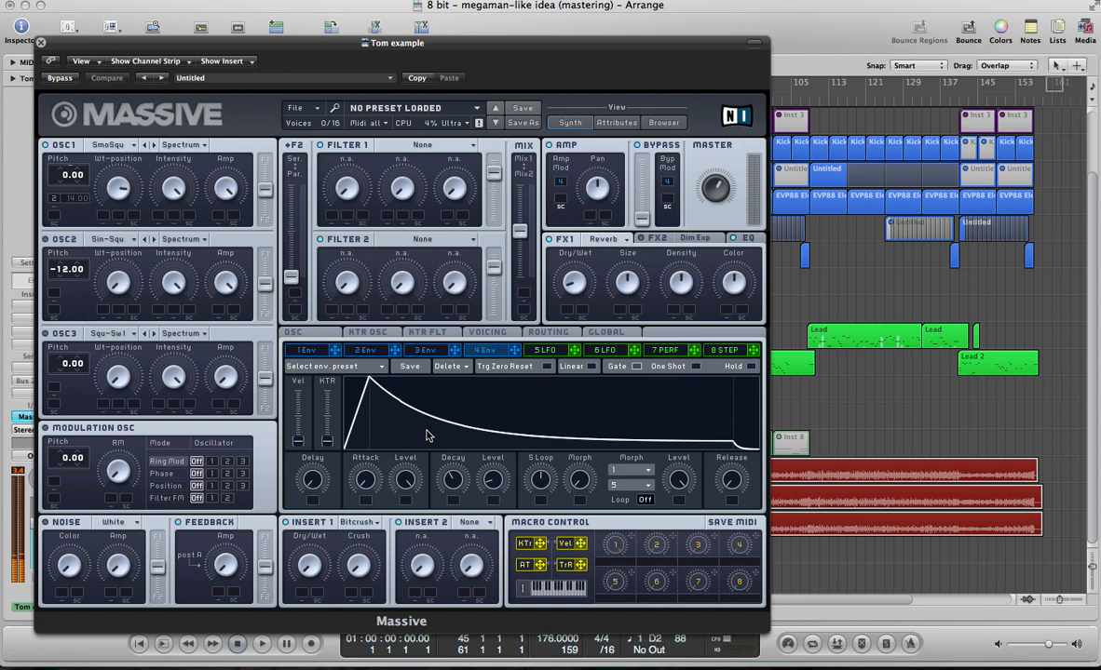
right_click(57, 201)
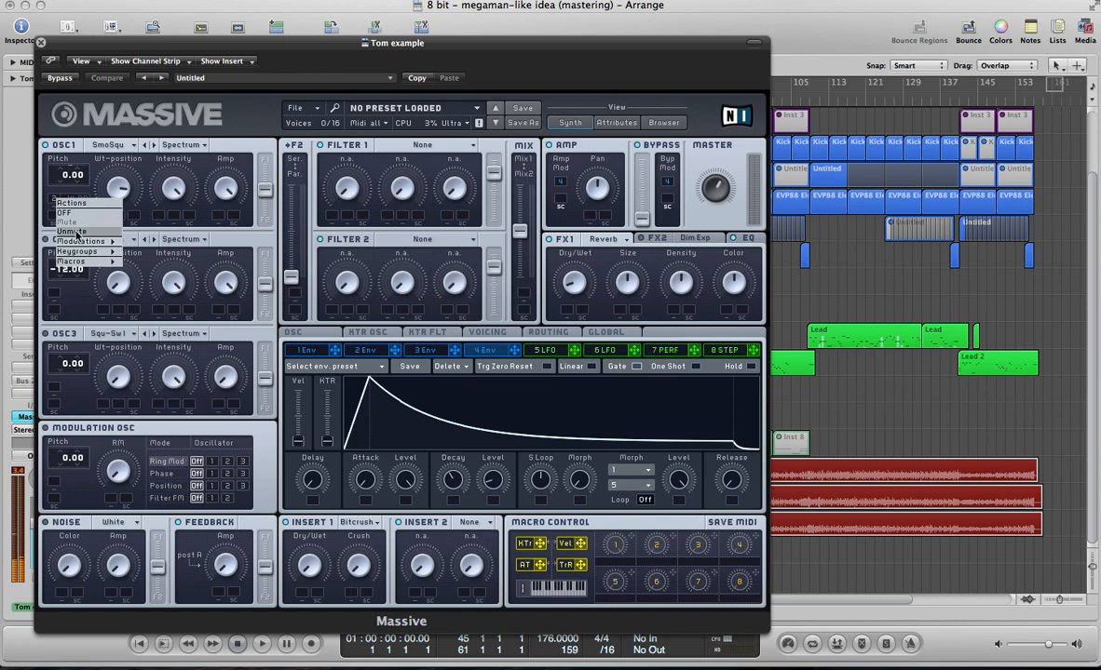
left_click(75, 233)
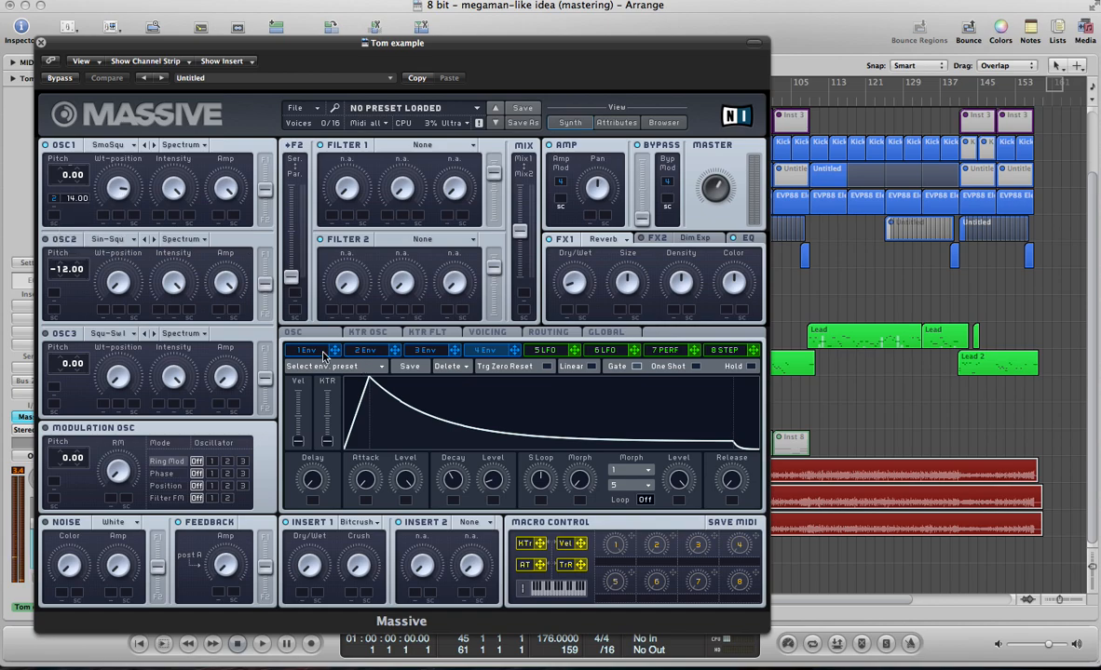
Examine the envelope 2 curve that modulates the tom's pitch, and return to the envelope 4 settings
left_click(364, 351)
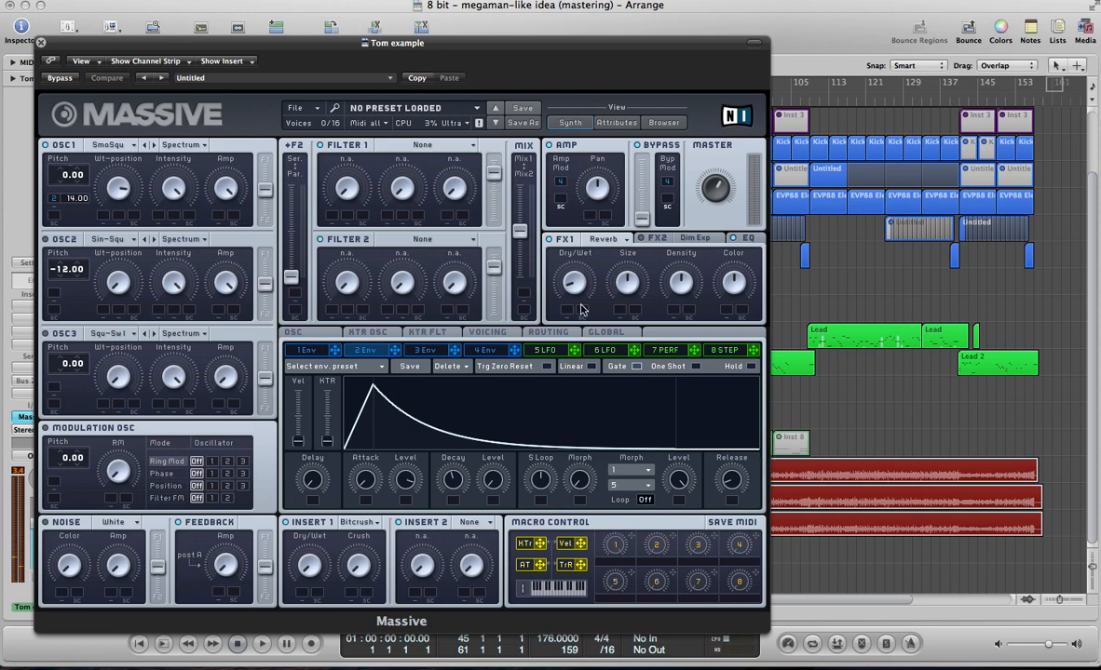
left_click(487, 352)
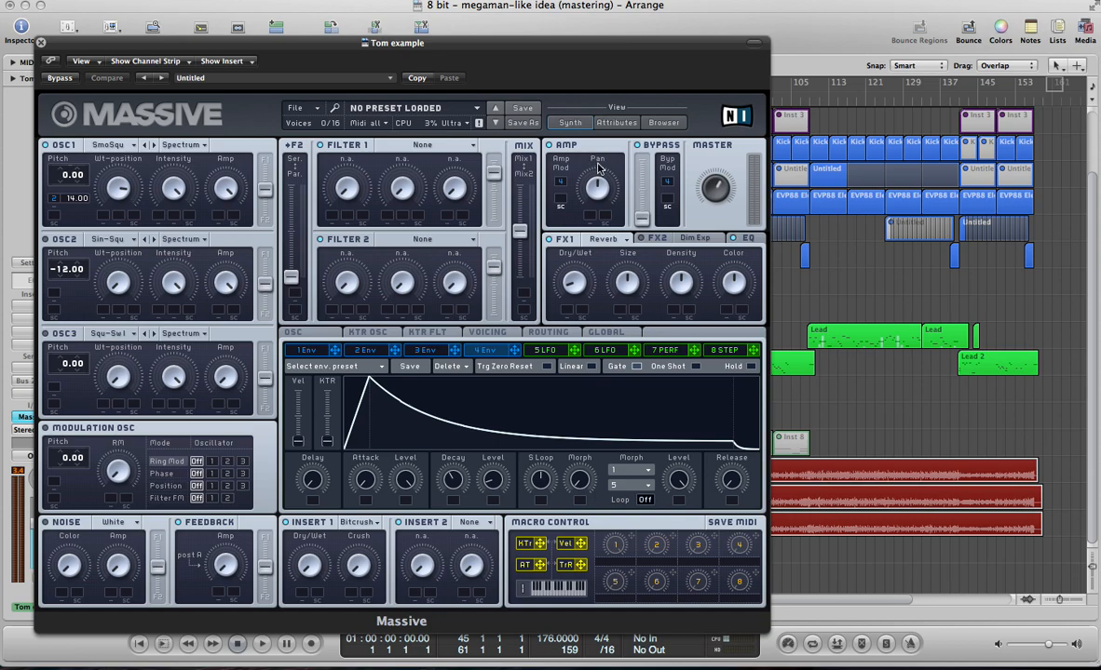